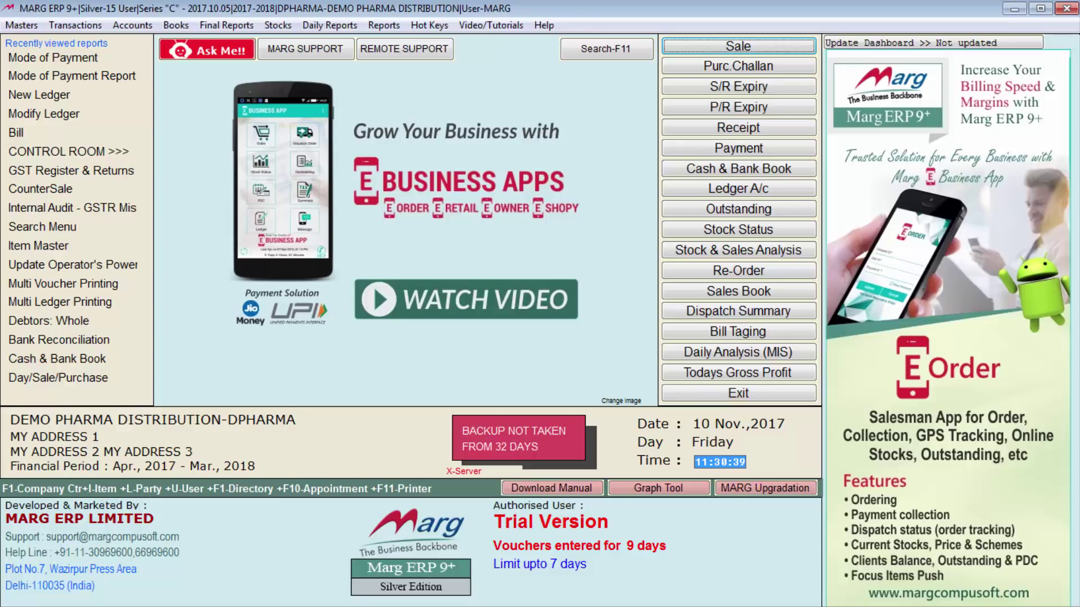
Step: Open the Books menu to reach the All Ledgers list
key("alt+b")
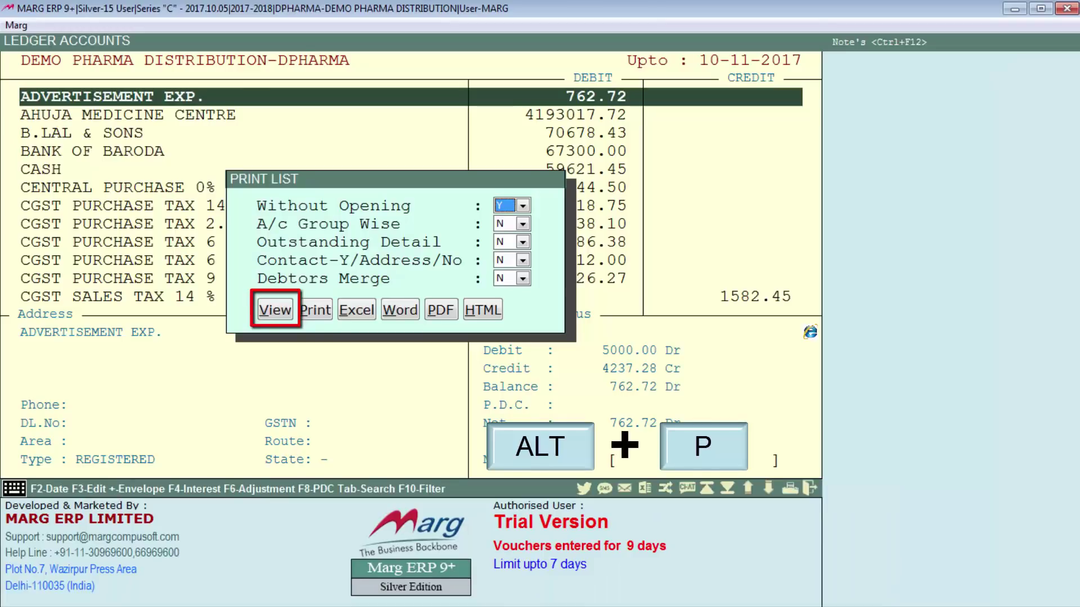
Step: Preview the ledger accounts report and export it to Excel with default delimiter settings
key("alt+v")
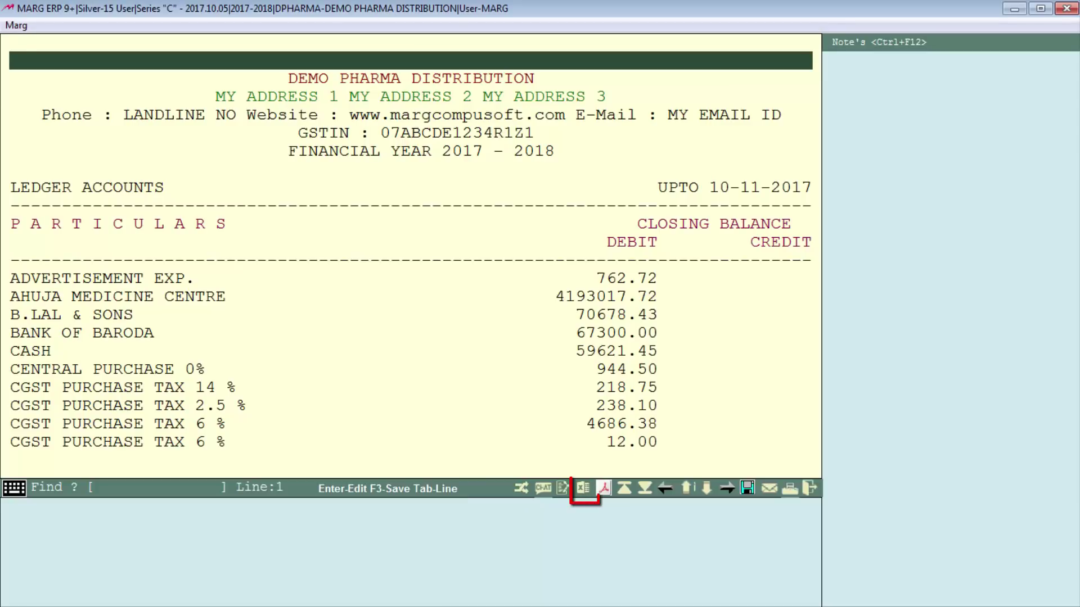
key("alt+e")
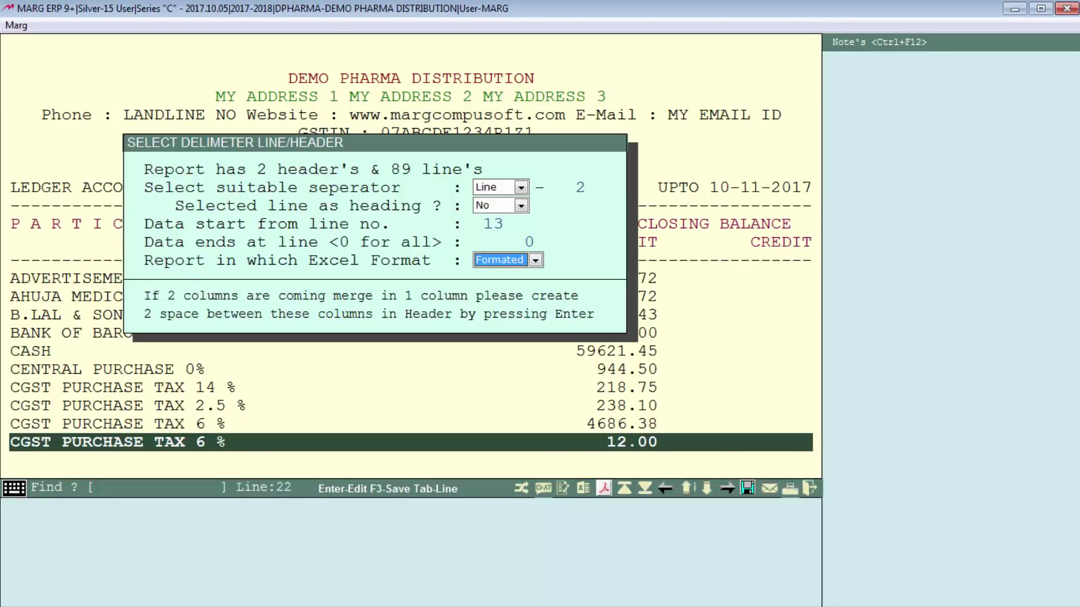
key("Return")
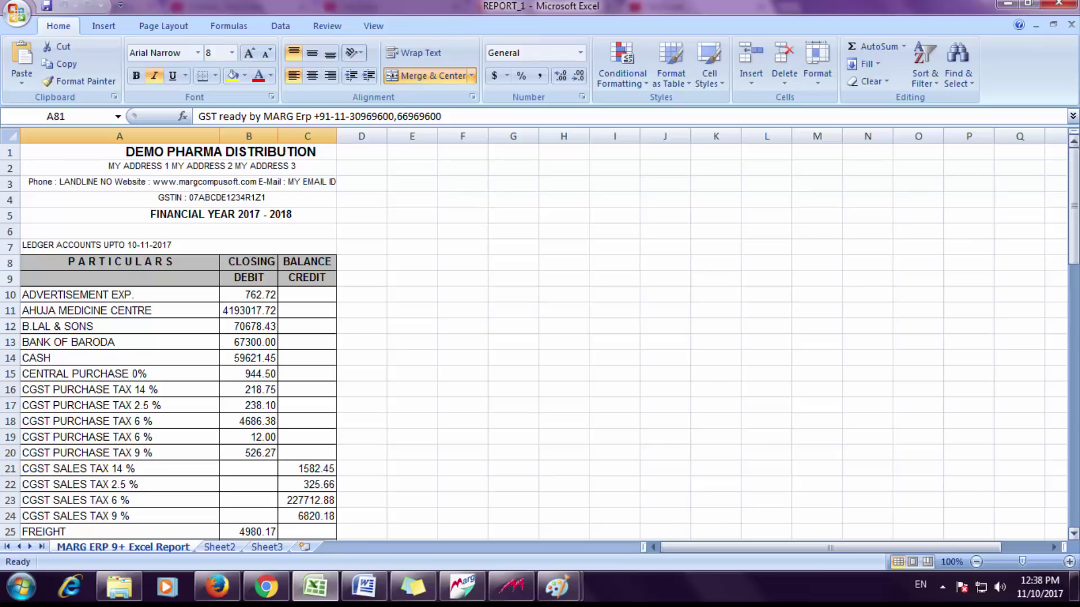
Step: Close the exported Excel sheet to return to the Marg ledger report
key("alt+F4")
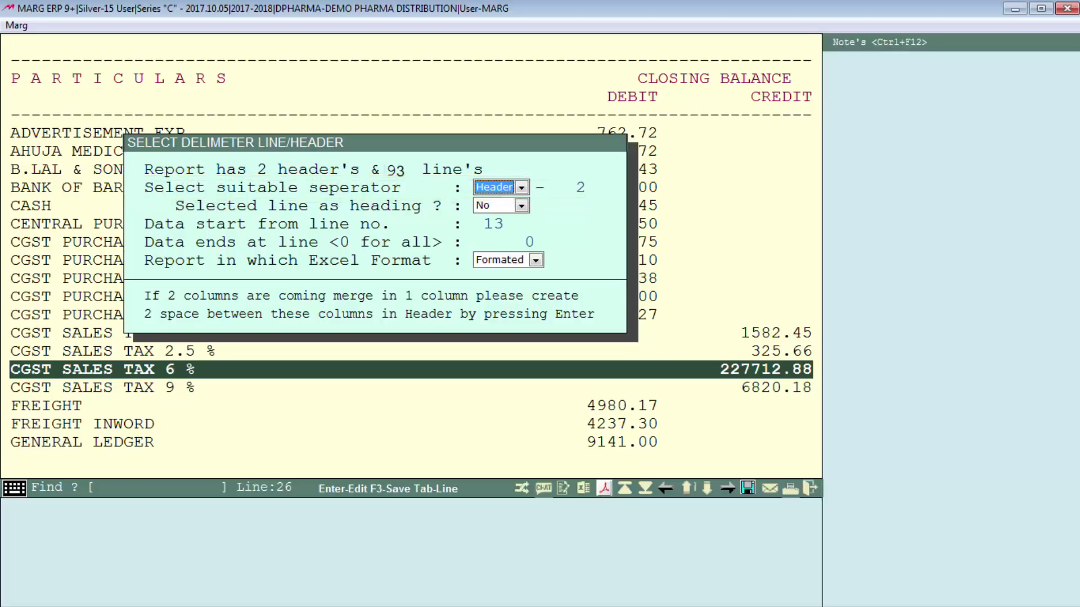
Step: Change the Header separator line from 2 to 1 and generate the Excel file
key("Up")
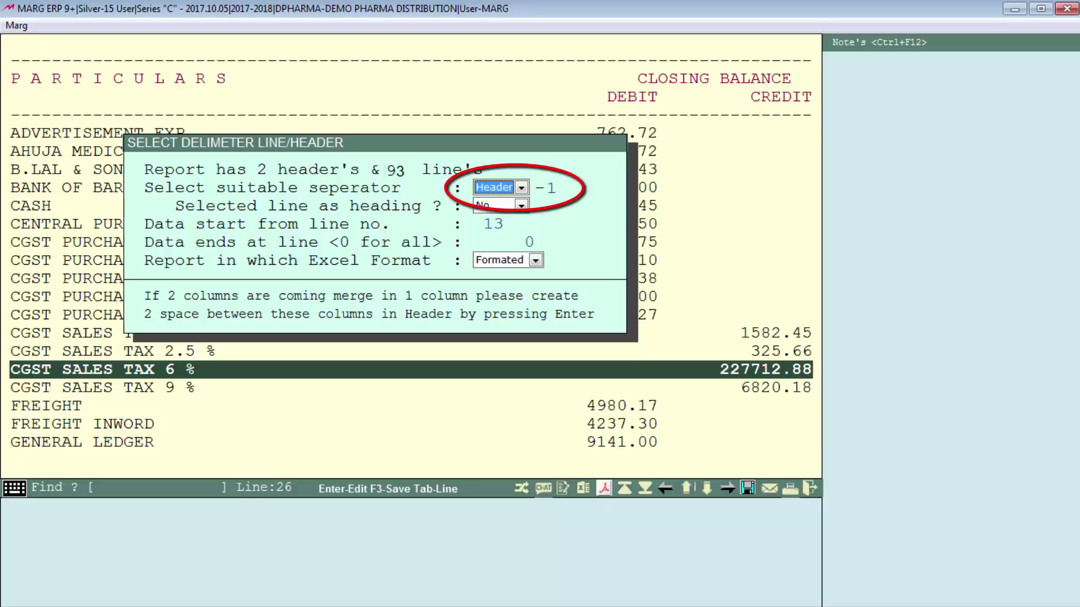
key("Return")
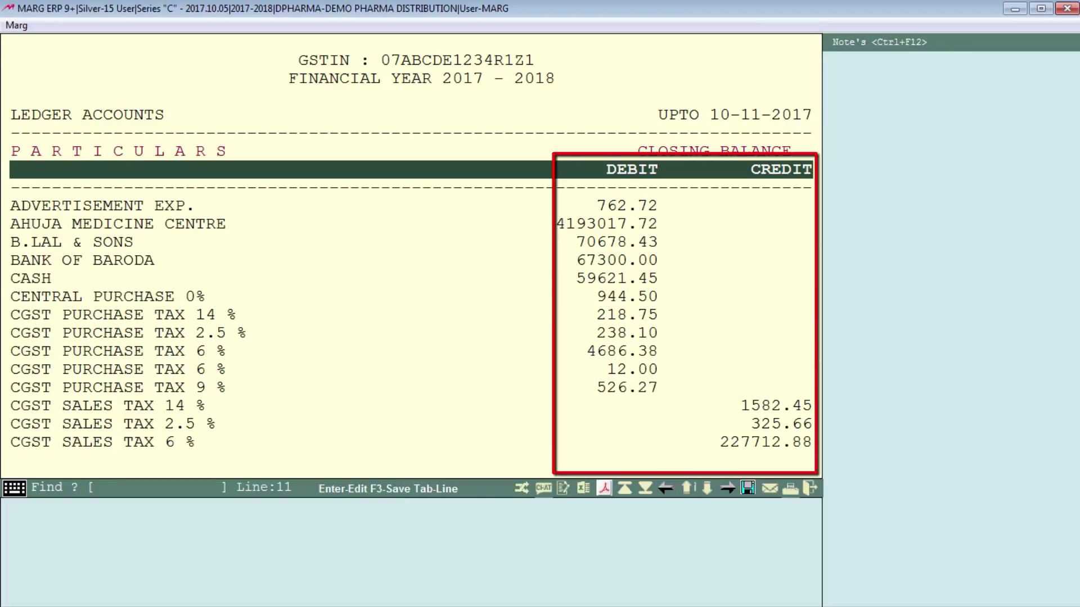
Step: Bring up the Excel export settings for the ledger report preview
key("alt+e")
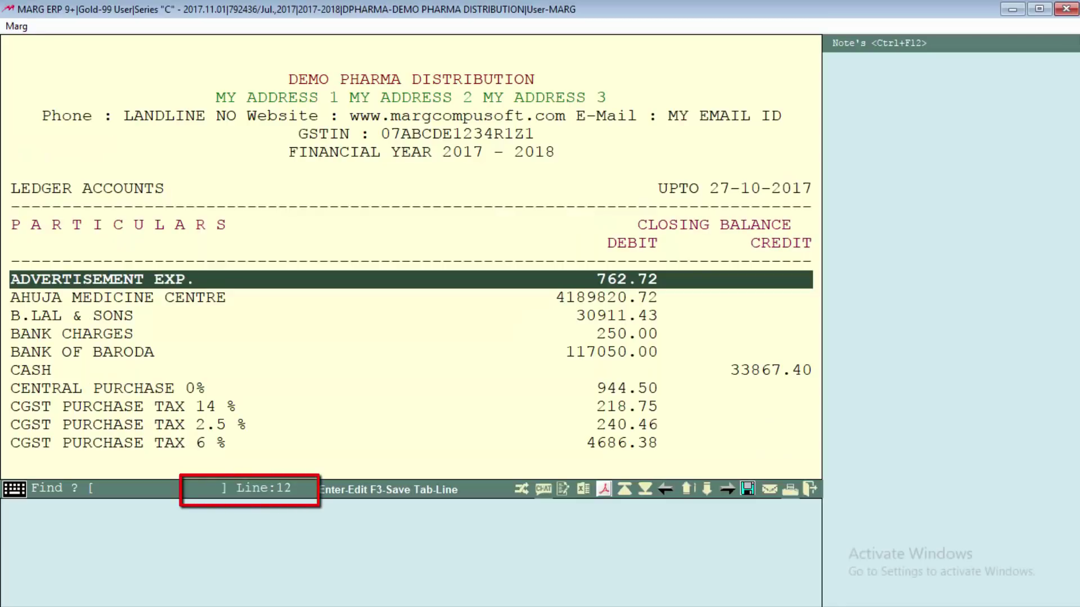
Step: Move down the ledger report to locate line 20, where the wanted data ends
key("Down")
key("Down")
key("Down")
key("Down")
key("Down")
key("Down")
key("Down")
key("Down")
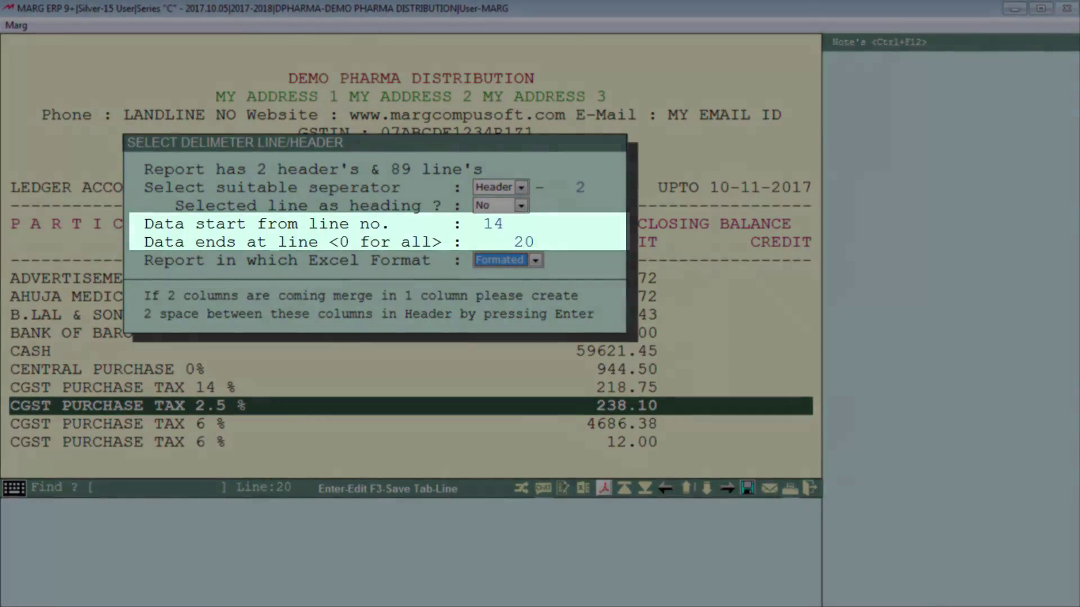
Step: Switch the Excel format from Formatted to Raw and export ledger lines 14–20
key("alt+Down")
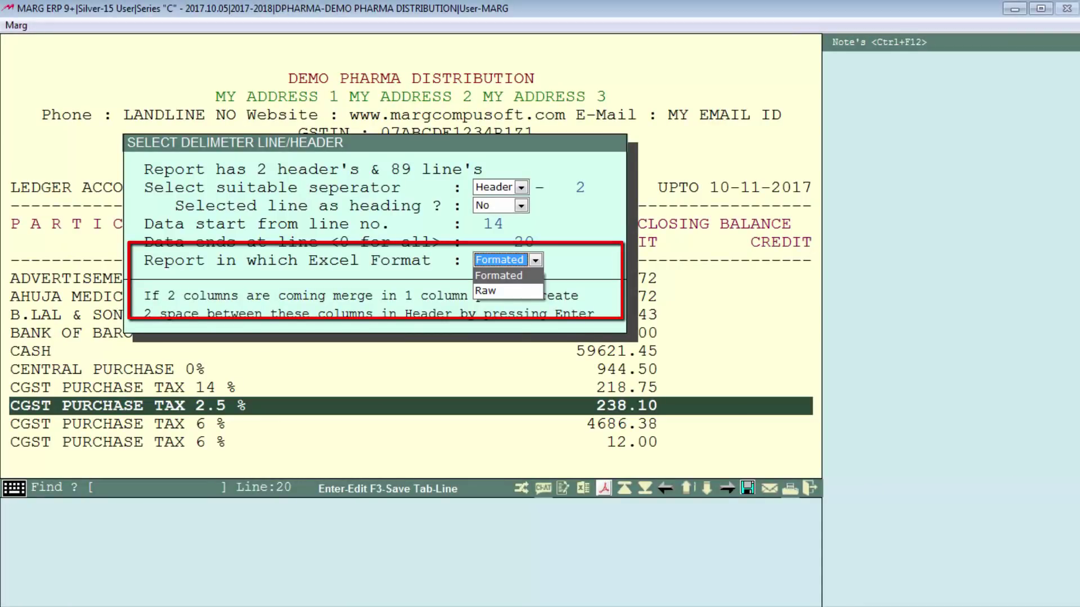
key("Return")
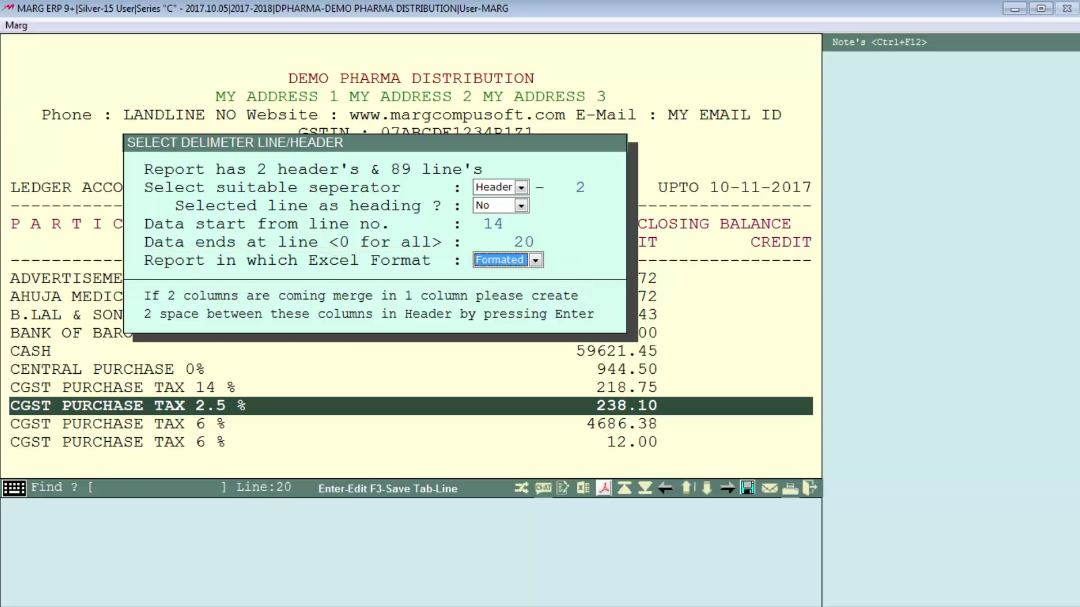
key("Down")
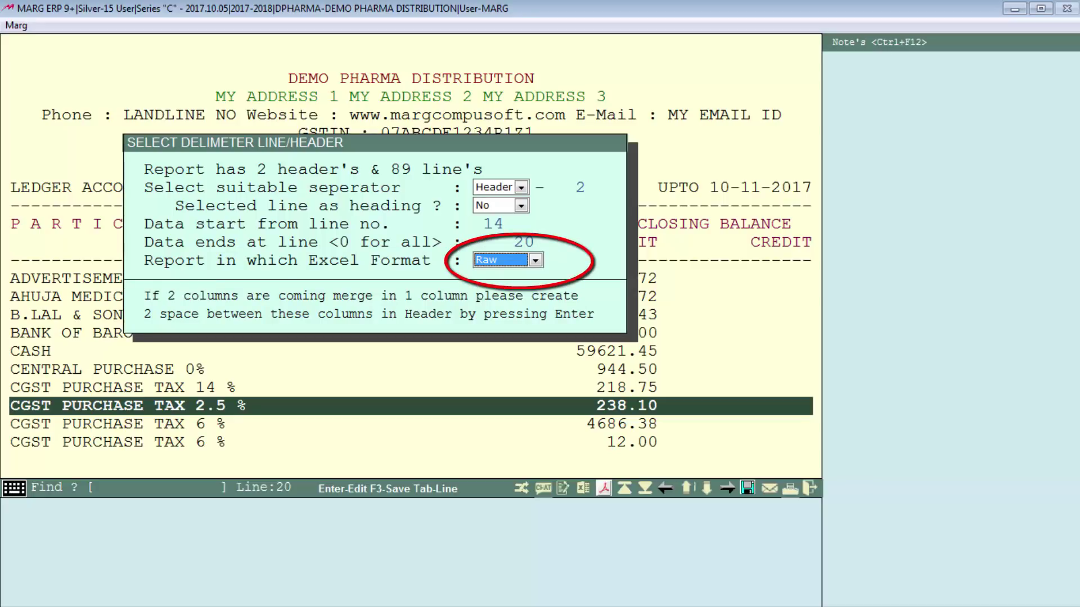
key("Return")
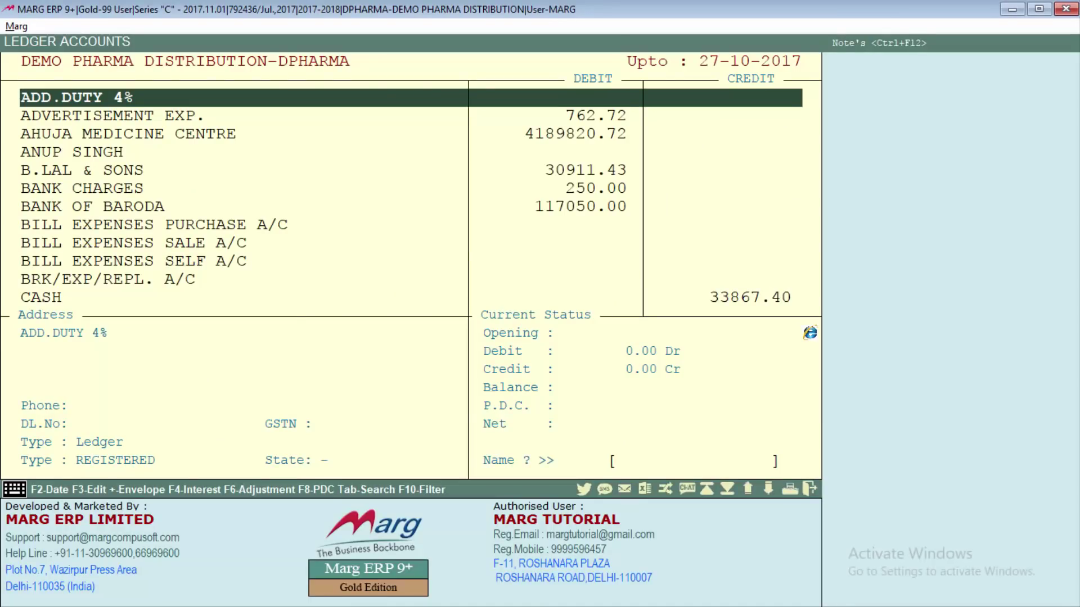
Step: Preview the ledger list with Without Opening left as N, including opening balances
key("alt+p")
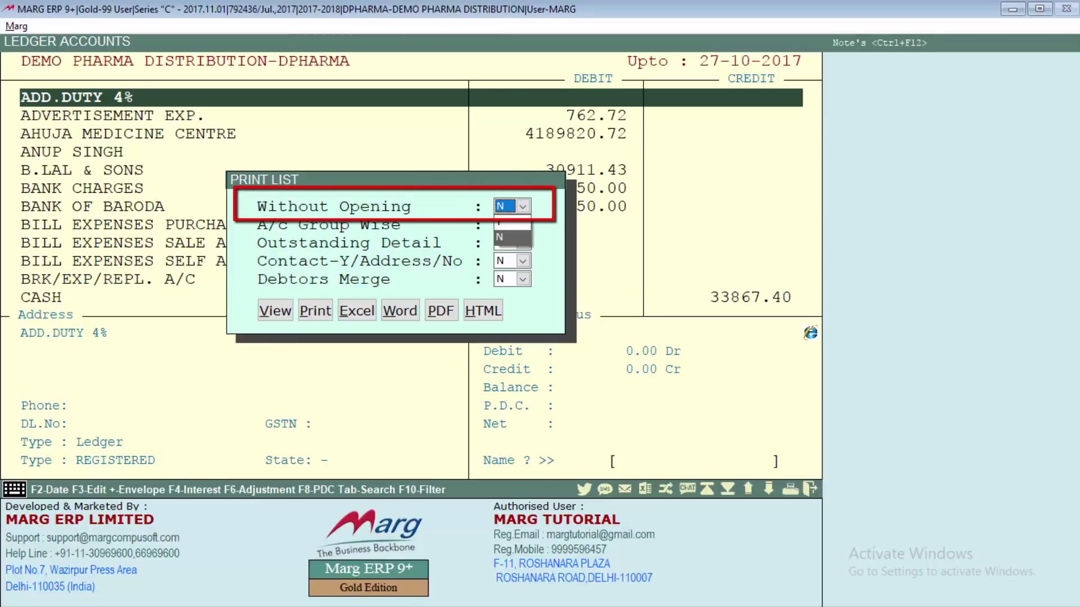
key("Return")
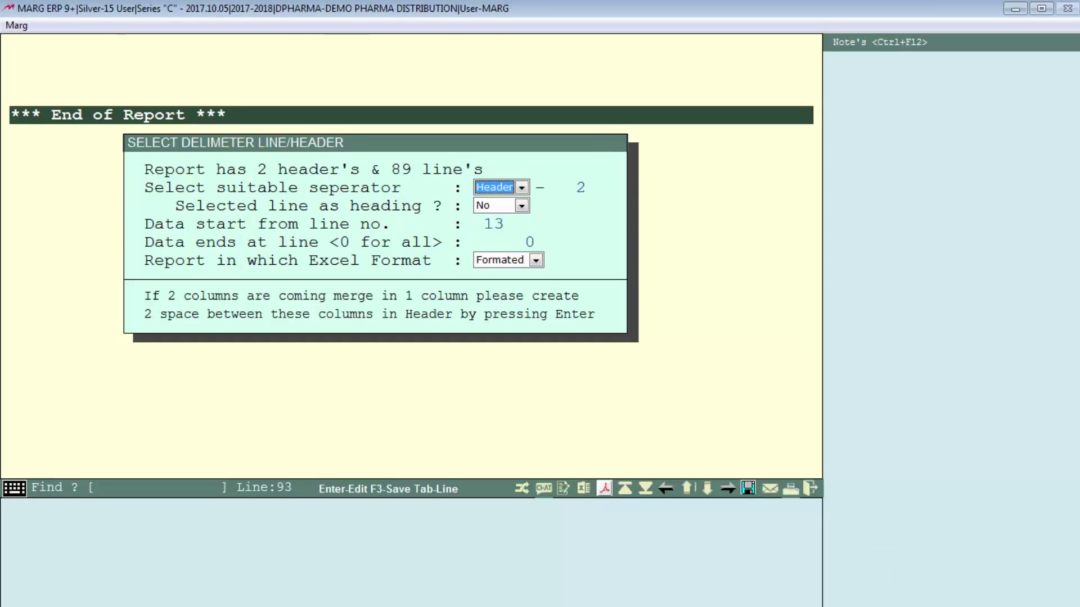
Step: Export the opening-balance ledger report to Excel
key("Return")
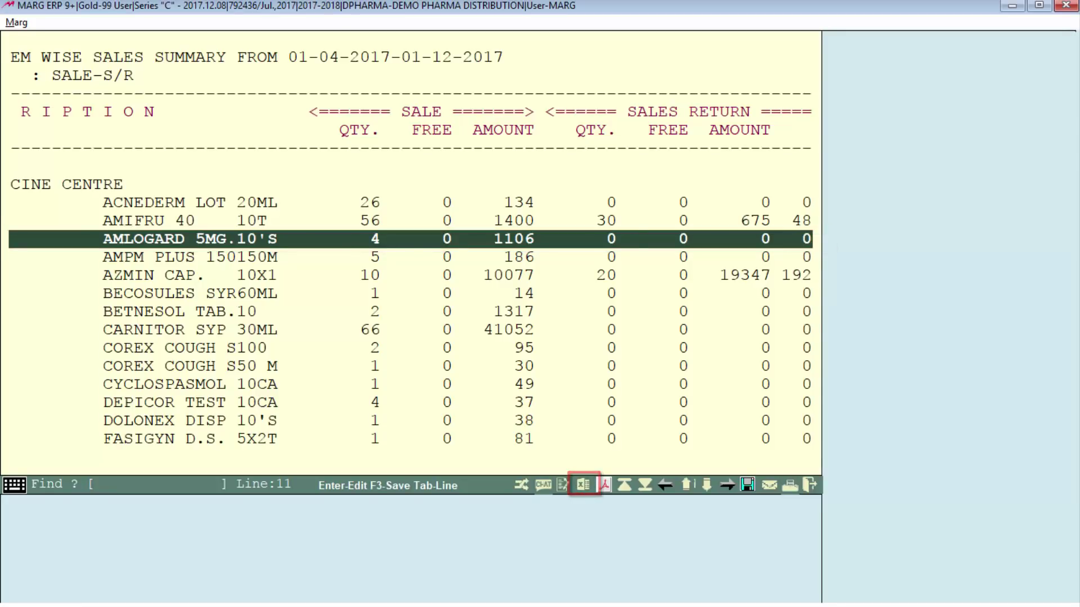
Step: Start the Excel export of the item-wise sales summary with Ctrl+E
key("ctrl+e")
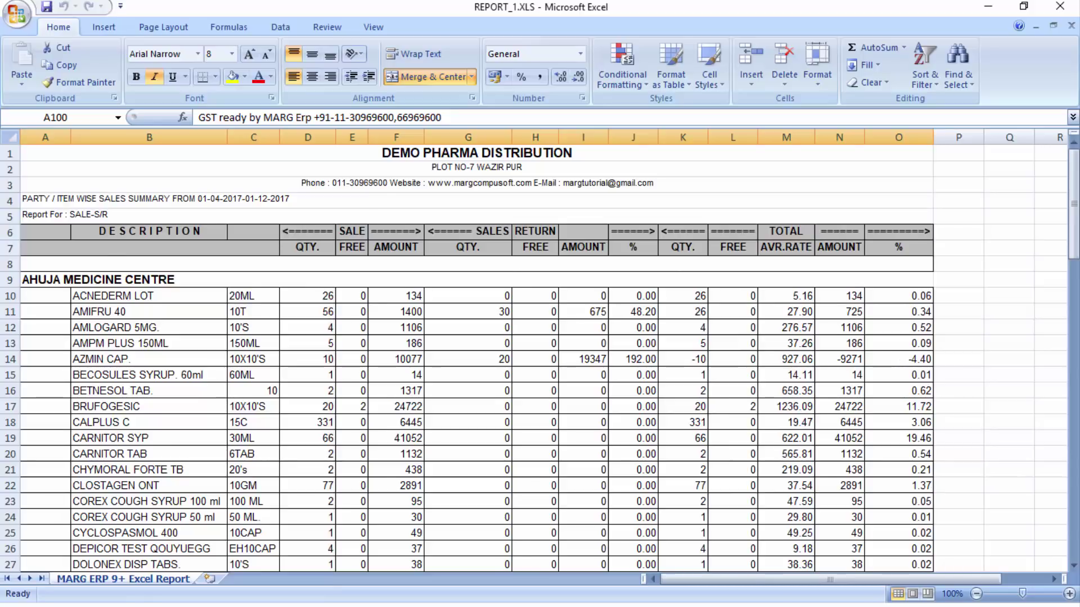
Step: Scroll down and back up through the REPORT_1 item-wise sales summary to review its TOTAL row
scroll(540, 349, "down", 10)
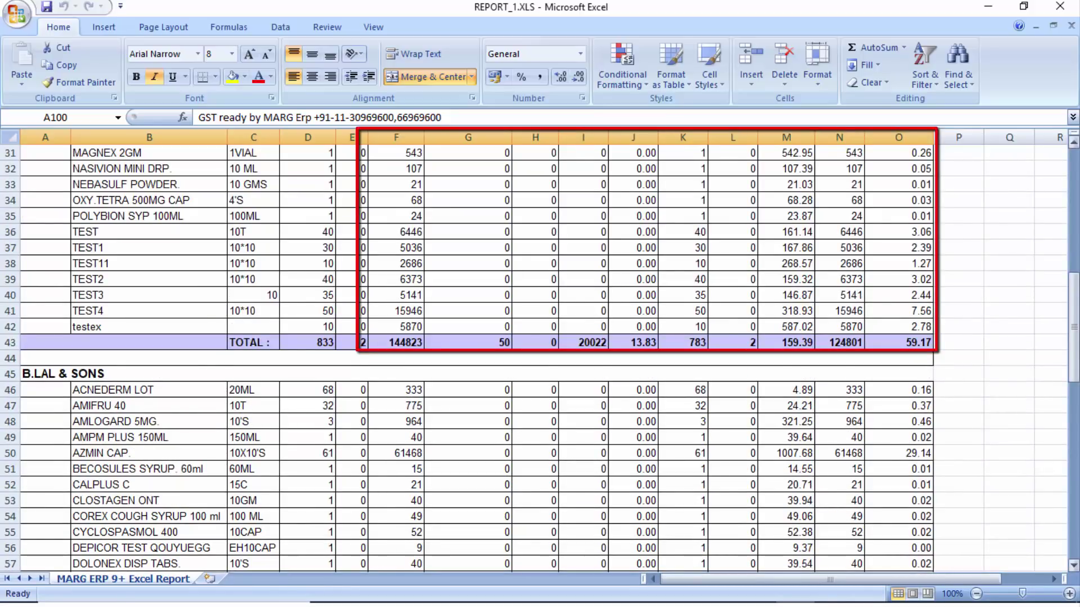
scroll(541, 348, "up", 10)
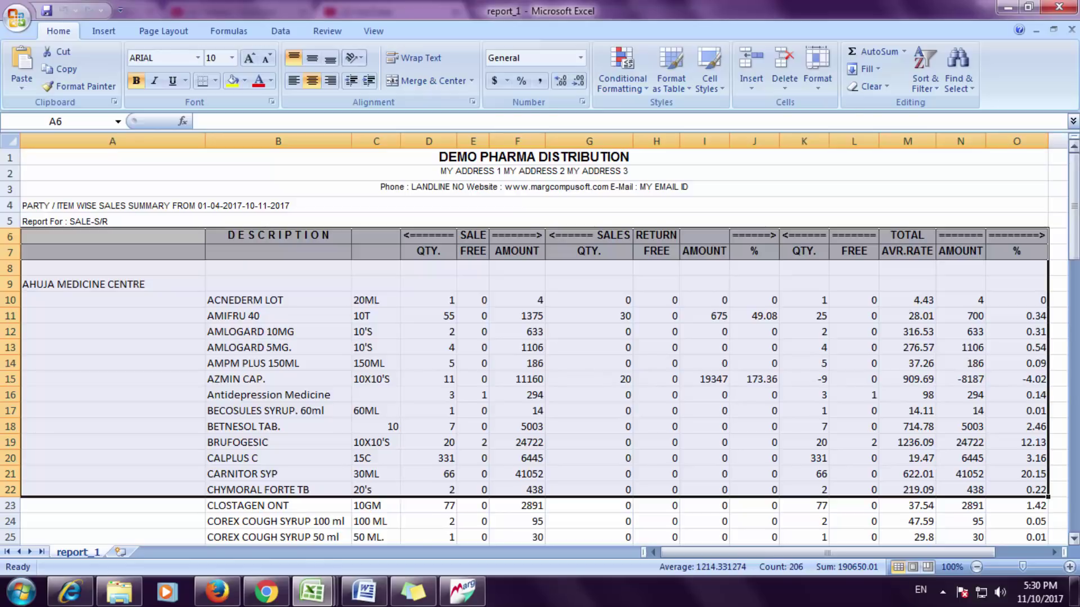
Step: Return from Excel to the Marg ERP sales summary showing sales-return and total columns
key("alt+Tab")
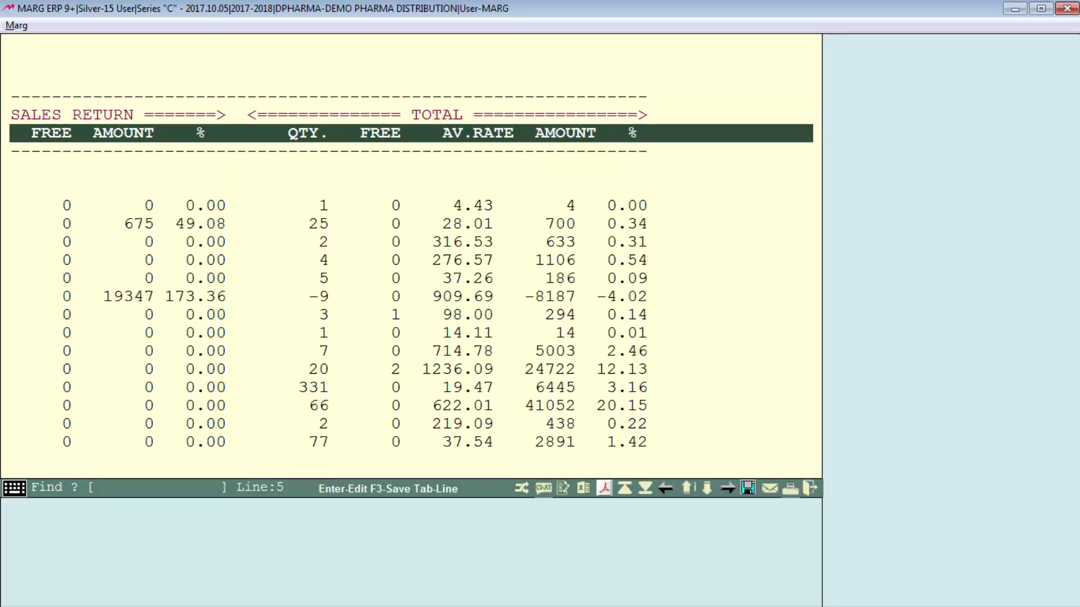
Step: Bring the sales summary back to its first columns and close it in Marg ERP
key("Home")
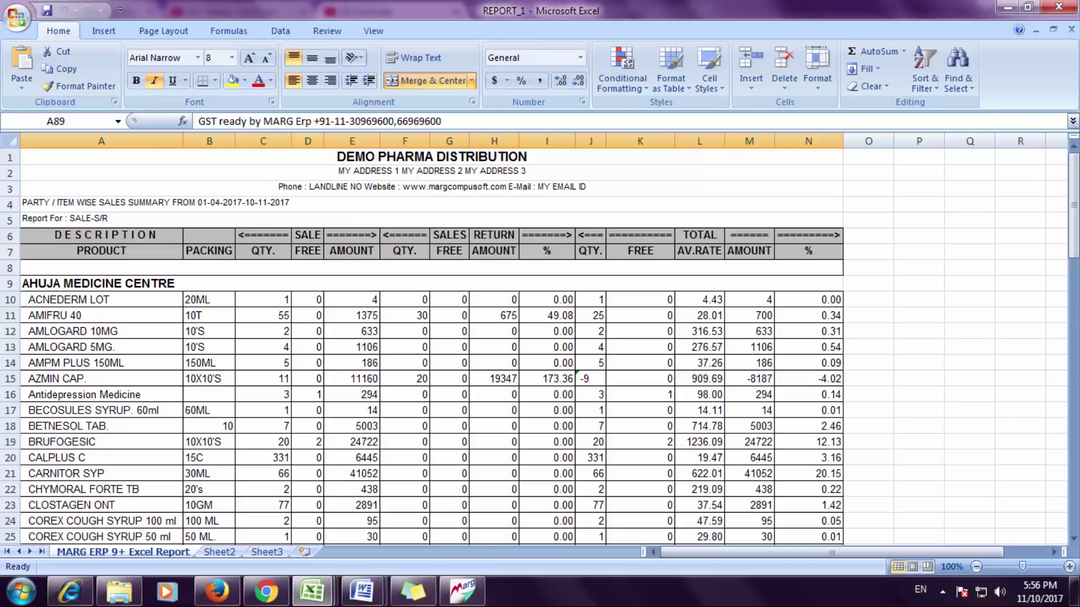
key("alt+Tab")
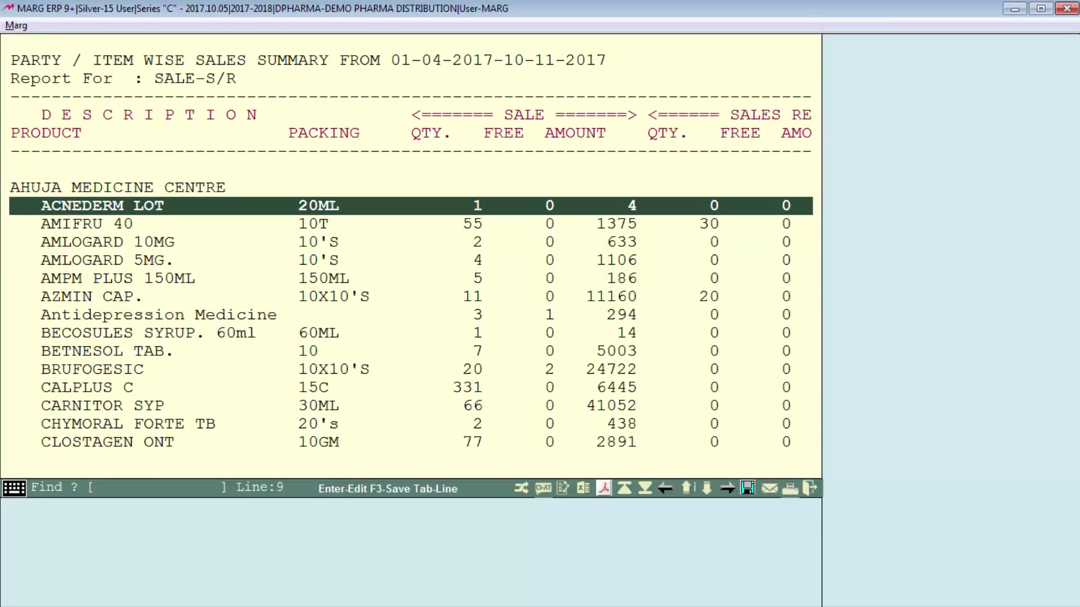
key("Escape")
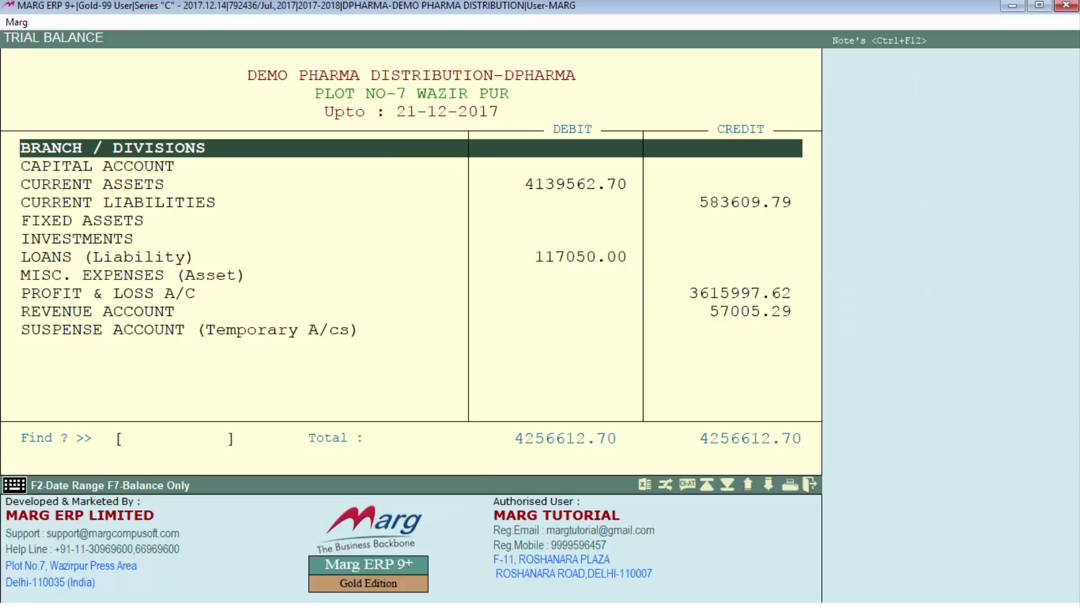
Step: Bring up the print options for the trial balance with Alt+P
key("alt+p")
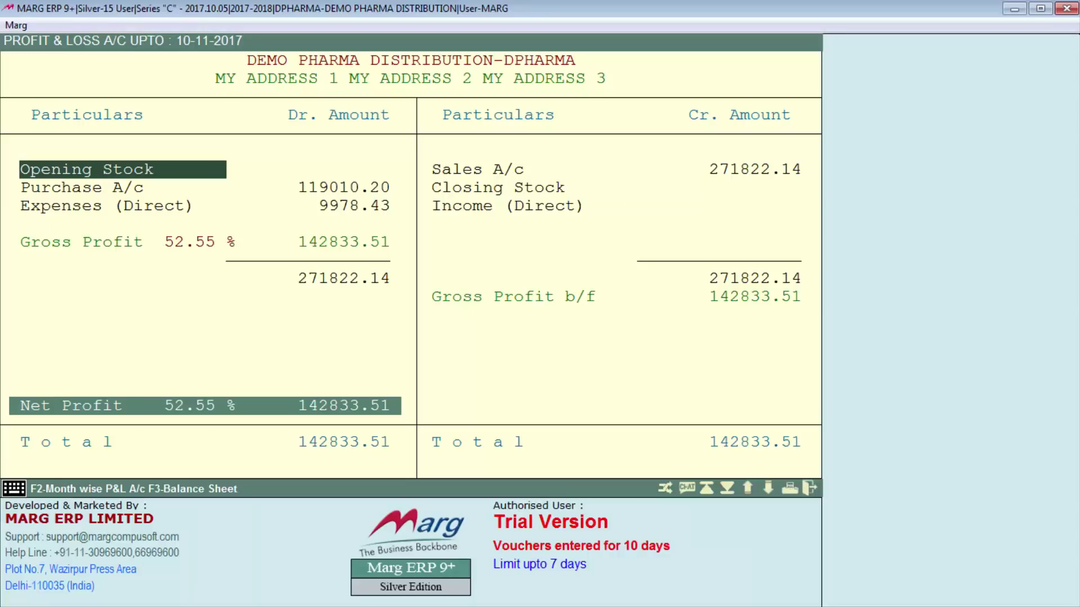
Step: Export the Trading, Profit & Loss A/C report to Excel from its print view
key("alt+p")
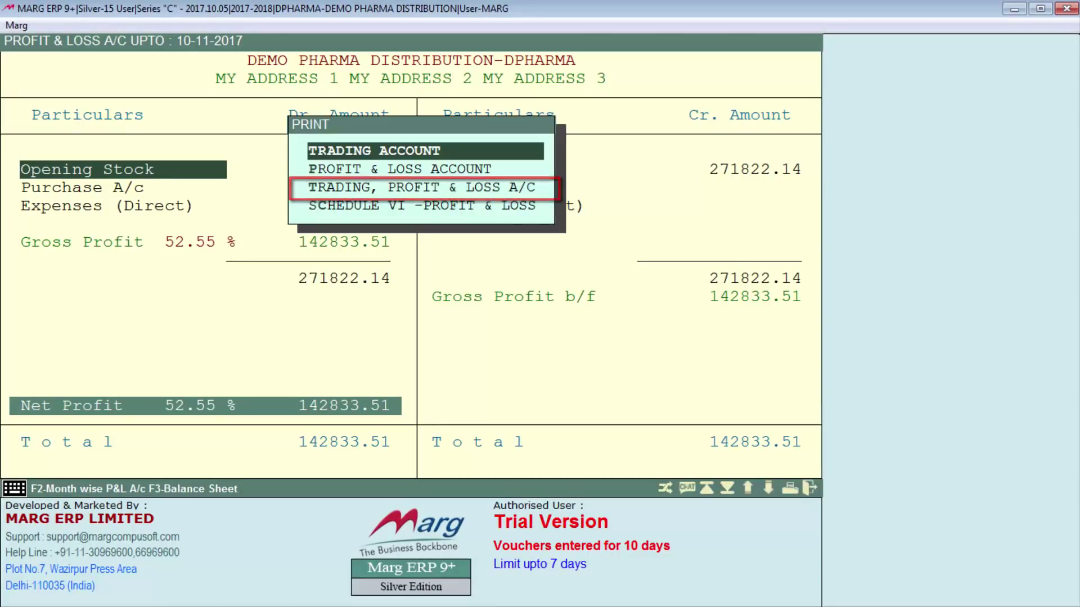
key("Down")
key("Down")
key("Return")
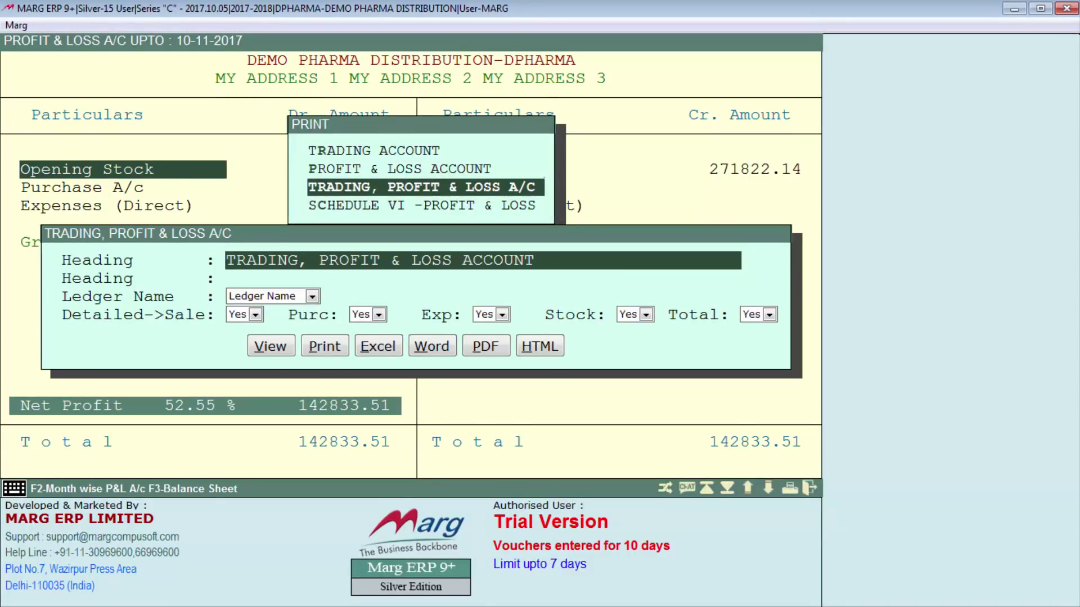
key("alt+v")
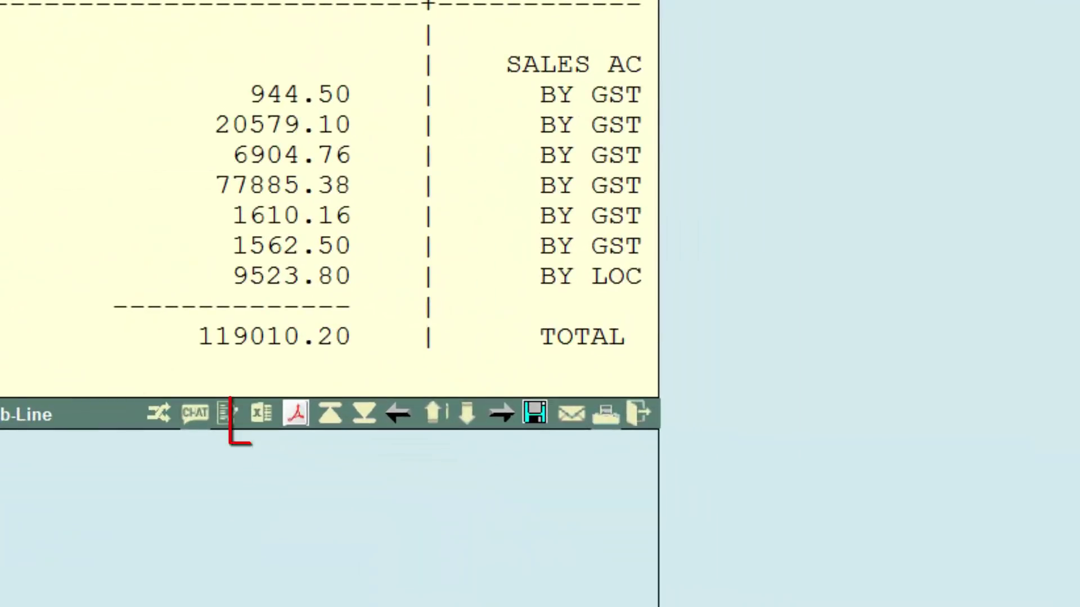
key("alt+e")
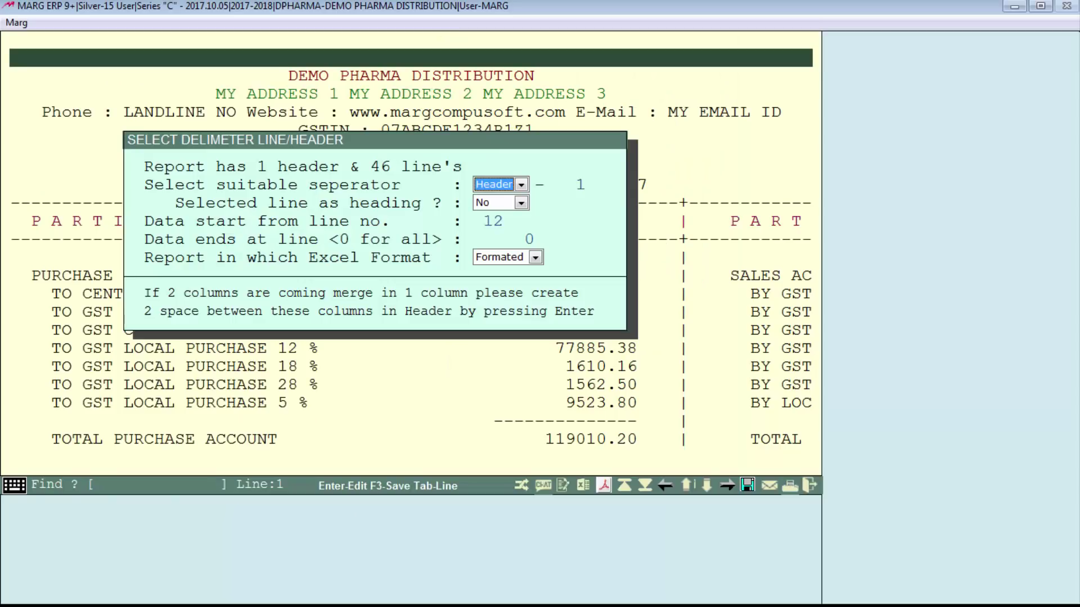
key("Return")
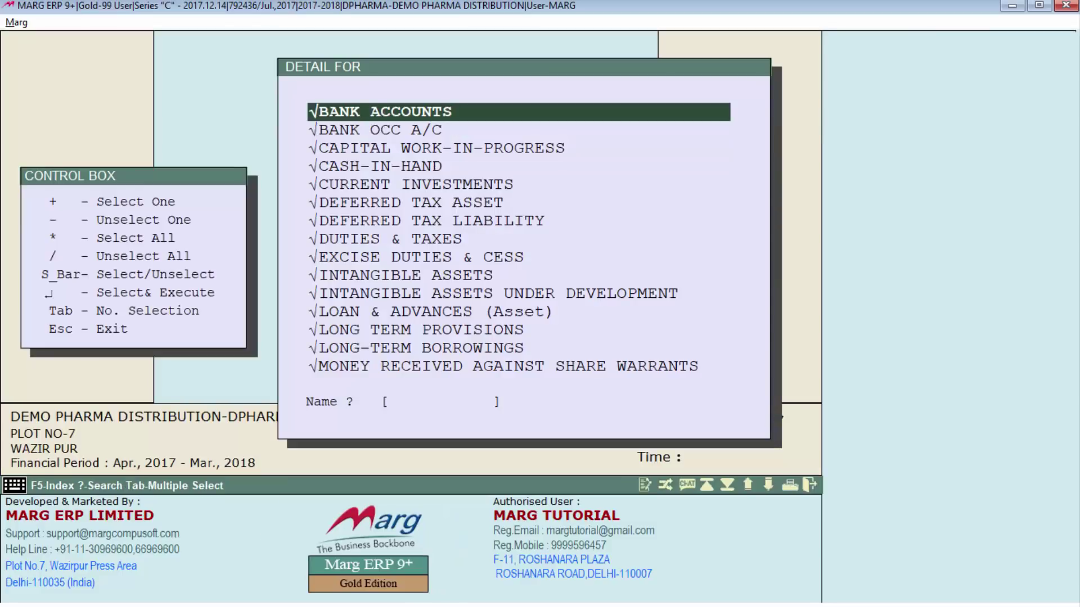
Step: Preview the detailed horizontal balance sheet and export it to Excel in Raw format
key("Return")
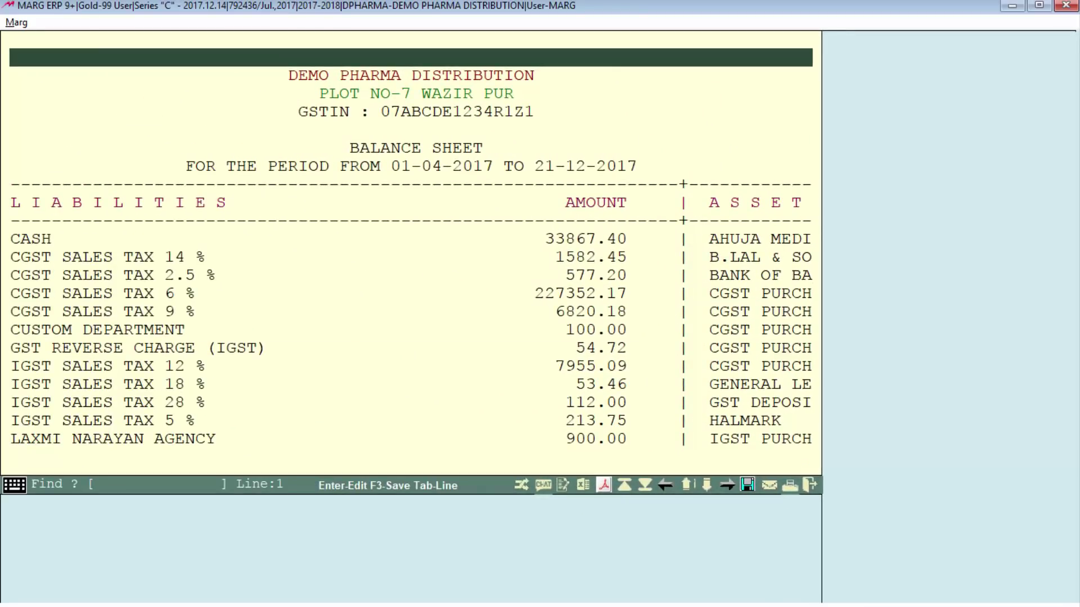
key("alt+e")
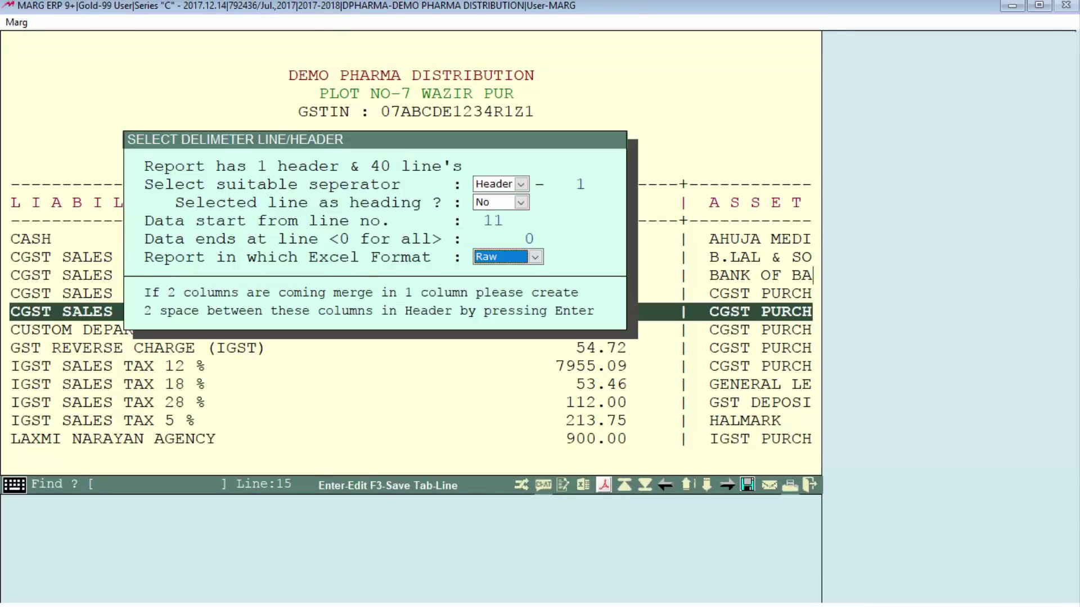
key("Return")
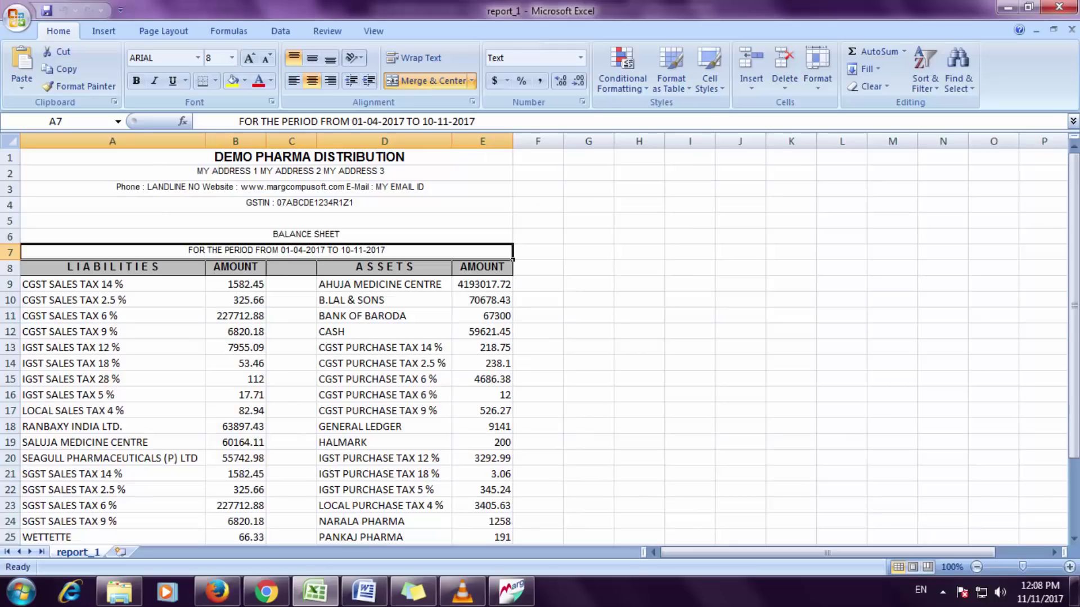